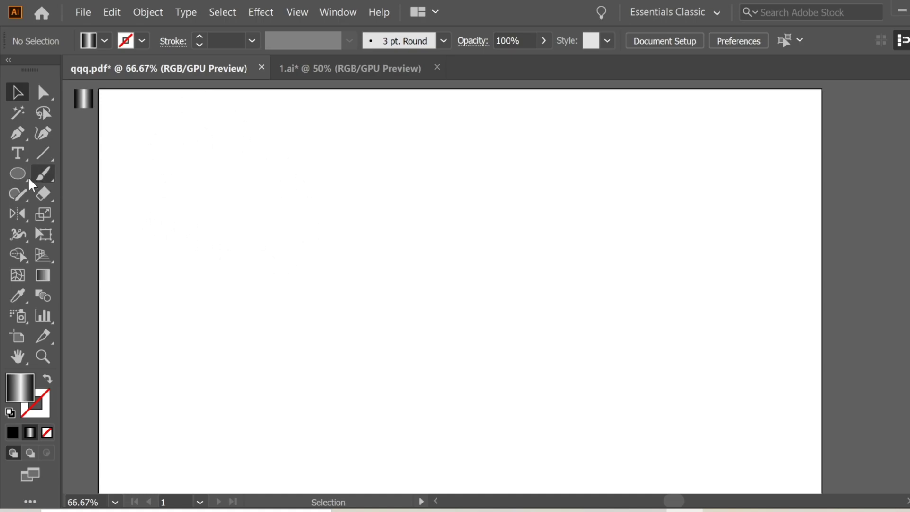
Draw a circle near the artboard centre and fill it solid black
click(18, 174)
drag(324, 207, 471, 352)
click(18, 93)
click(104, 41)
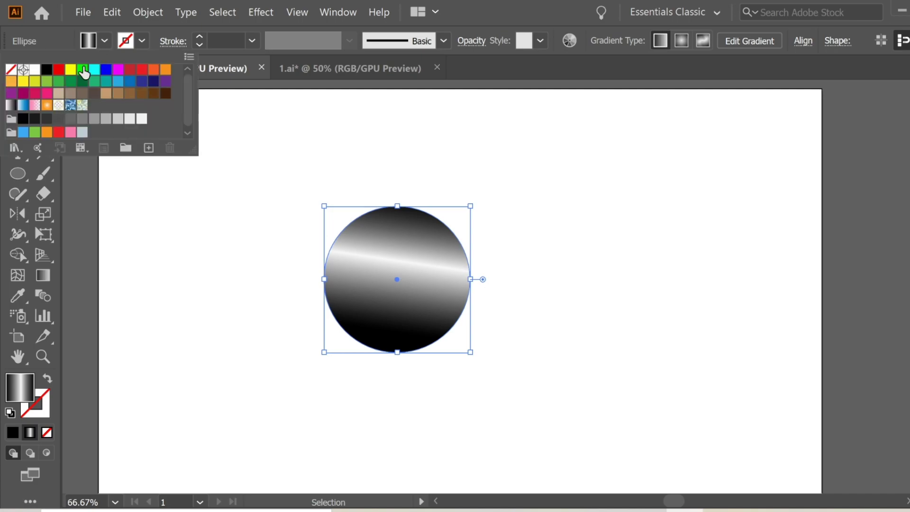
click(47, 70)
key(Escape)
drag(398, 254, 441, 326)
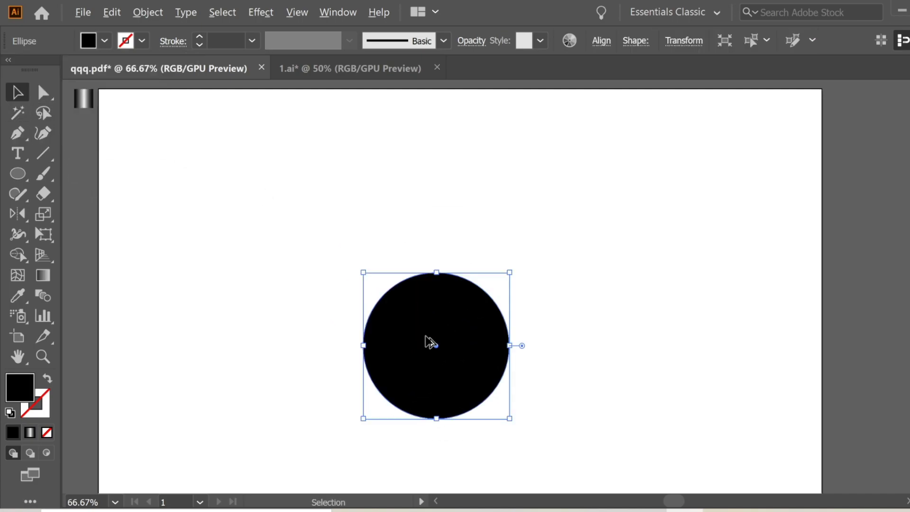
shift+click(434, 329)
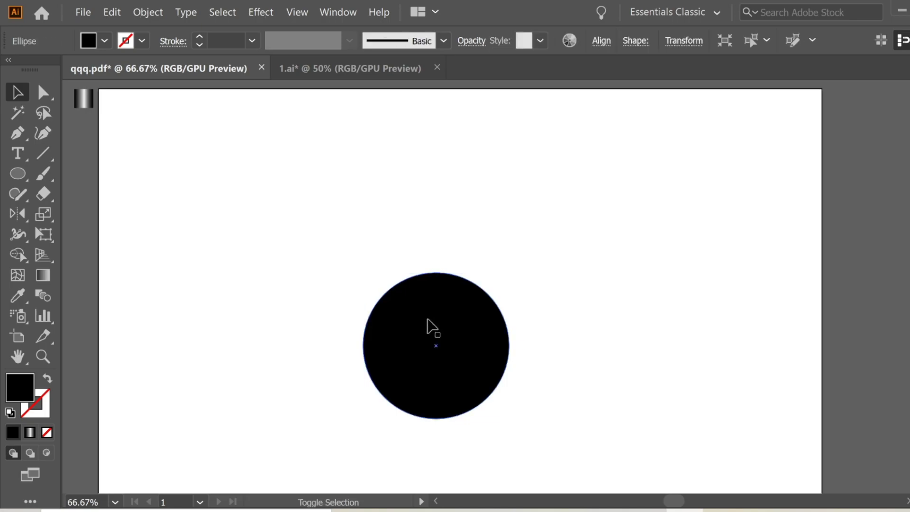
Duplicate the black circle slightly to the right and fill the copy dark grey
click(437, 319)
drag(427, 319, 465, 315)
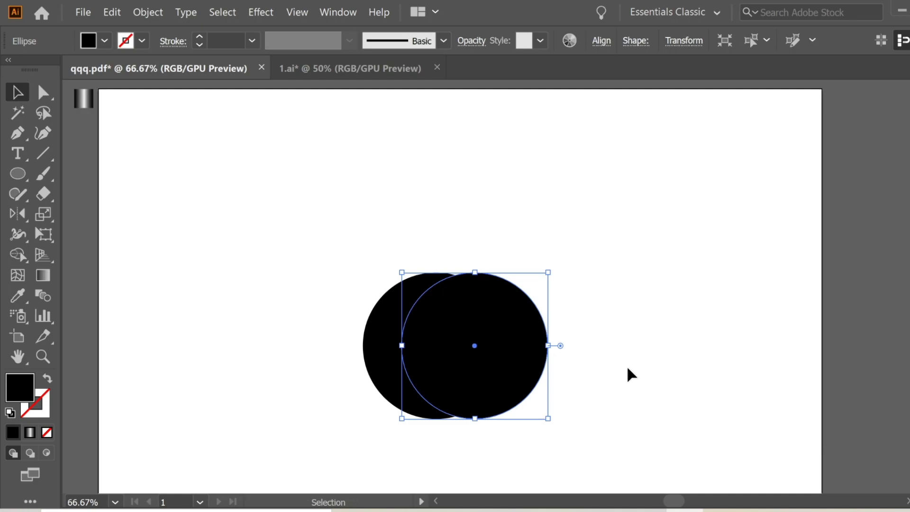
click(640, 377)
click(479, 340)
double_click(19, 388)
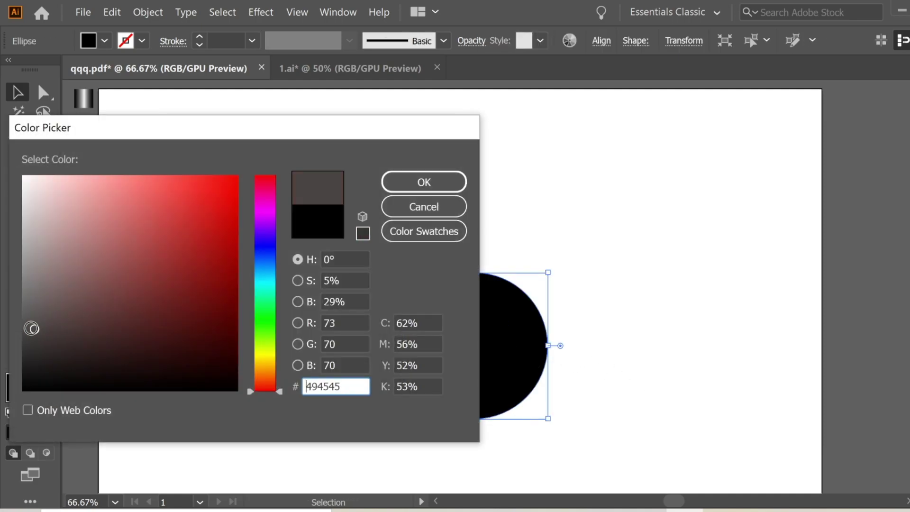
drag(29, 329, 24, 331)
click(424, 182)
click(85, 118)
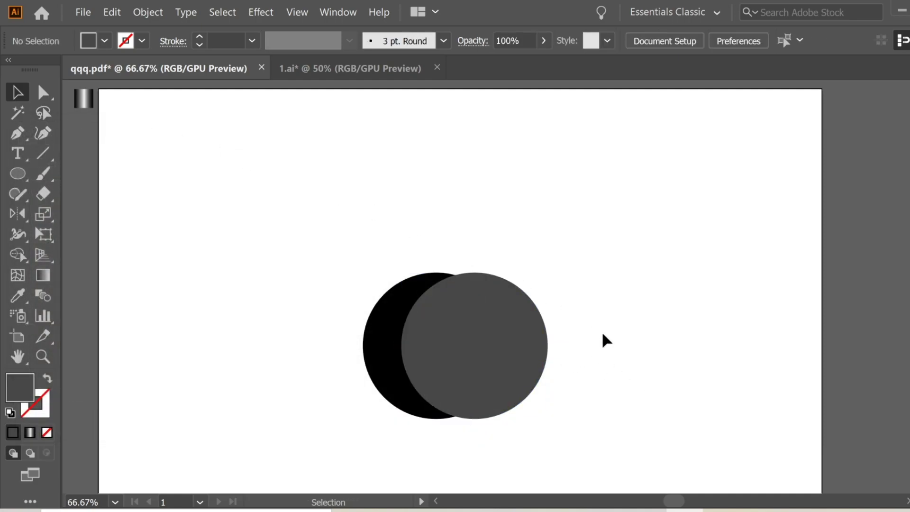
Delete the grey circle's regions with Shape Builder, leaving a black crescent
drag(620, 351, 326, 260)
click(17, 255)
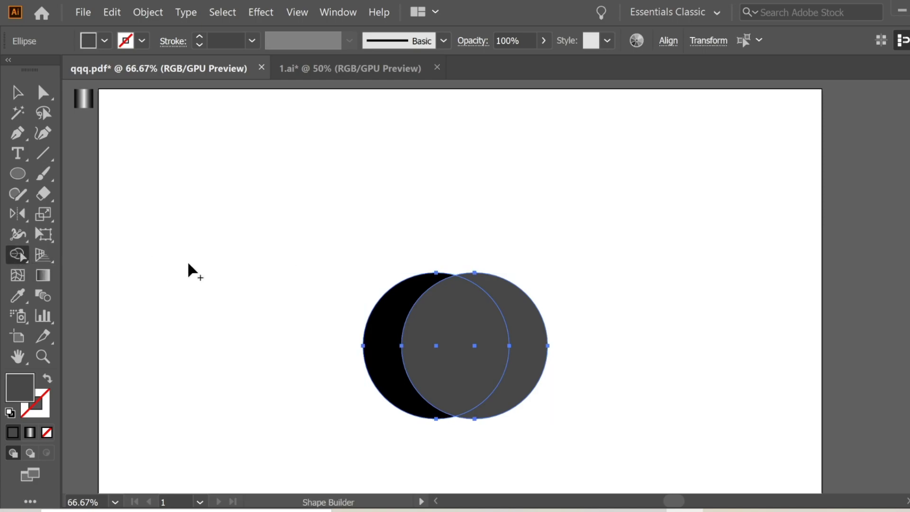
alt+click(456, 314)
alt+click(506, 320)
click(23, 96)
click(510, 328)
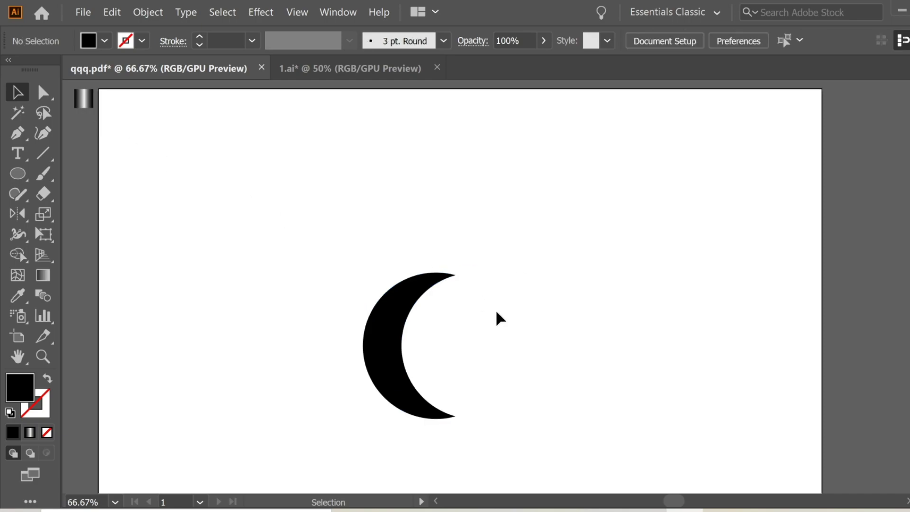
drag(388, 411, 390, 412)
click(458, 298)
Duplicate the black crescent far to the right as a spare full crescent
click(391, 327)
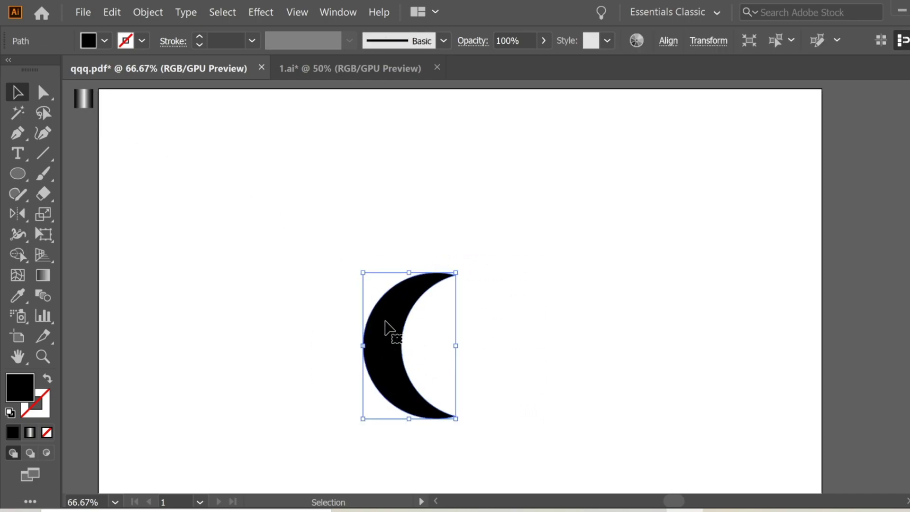
drag(389, 327, 671, 327)
click(569, 342)
Copy the left crescent about 40 px right, fill it grey 8E8E8E, and nudge it left twice
drag(516, 393, 287, 291)
drag(388, 326, 402, 324)
double_click(20, 387)
click(22, 270)
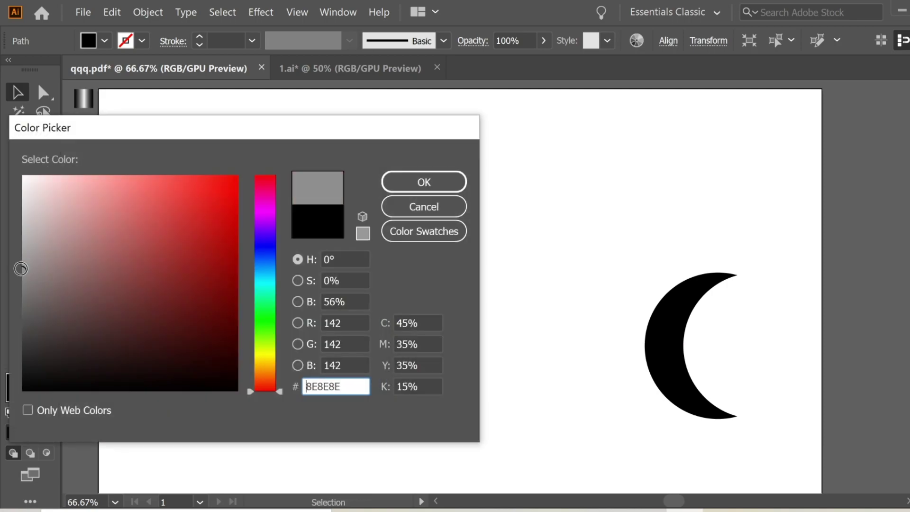
click(409, 187)
click(142, 158)
click(414, 341)
key(Left)
key(Left)
key(Left)
key(Left)
key(Left)
key(Left)
key(Left)
key(Left)
key(Left)
key(Left)
key(Left)
key(Left)
key(Left)
key(Left)
key(Left)
key(Left)
key(Left)
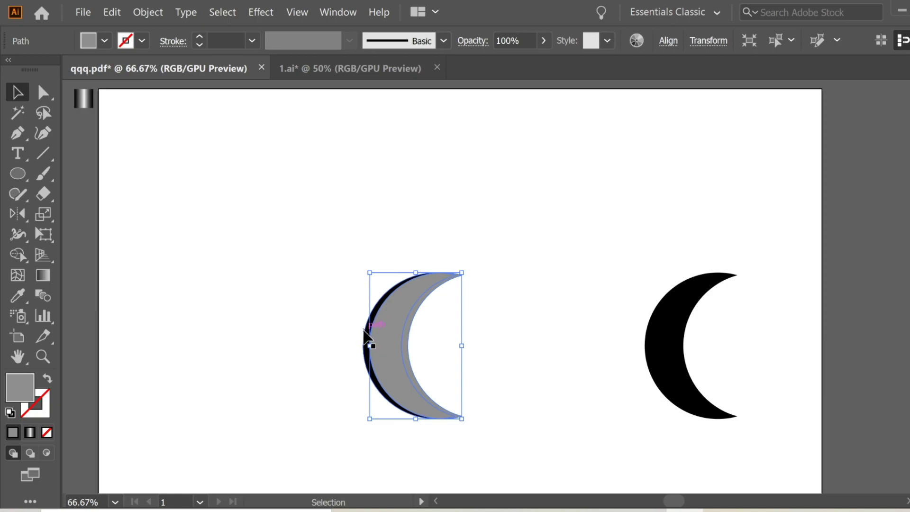
key(Left)
key(Left)
click(478, 362)
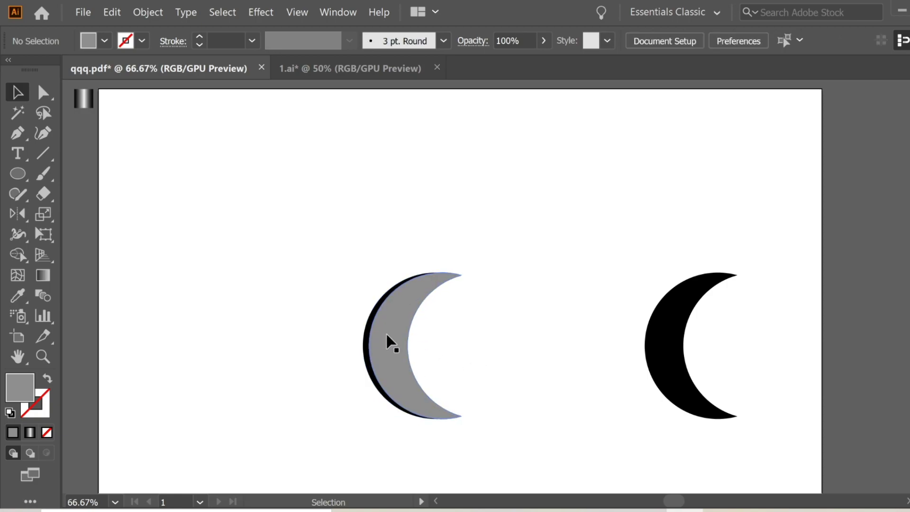
Delete the grey crescent and leftover fragments with Shape Builder, leaving a thin black arc
drag(537, 455, 338, 266)
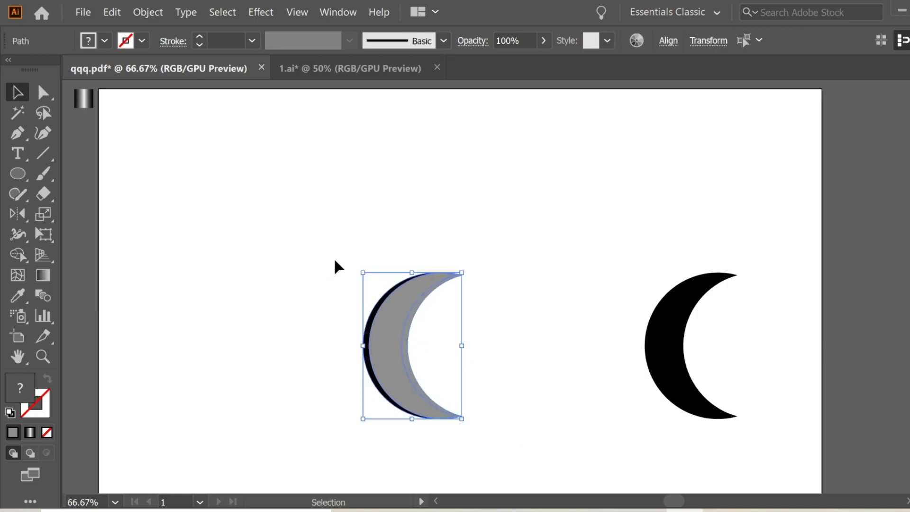
click(15, 257)
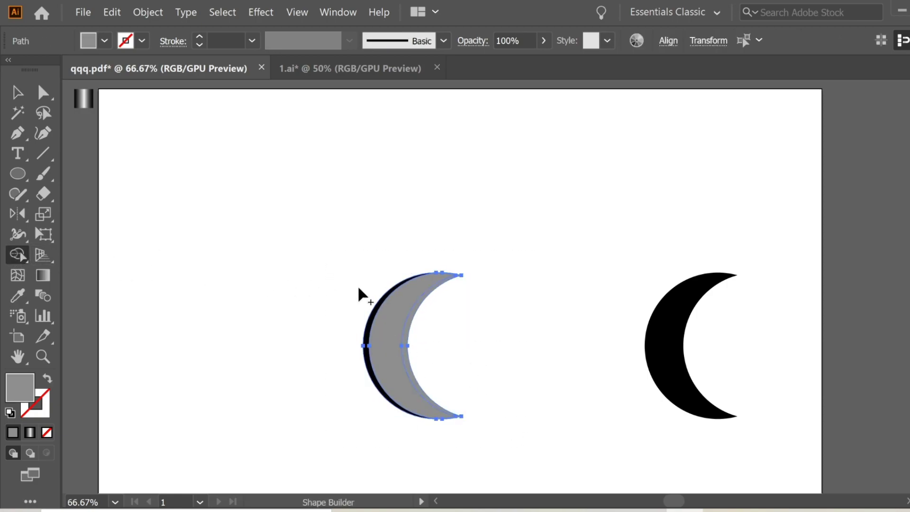
alt+click(407, 308)
alt+click(423, 313)
alt+click(446, 413)
click(17, 92)
click(251, 199)
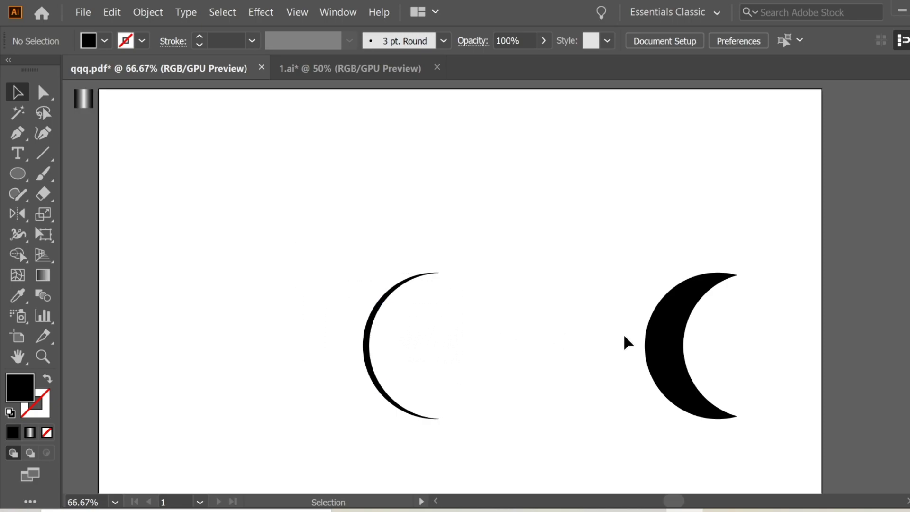
Move the right crescent onto the thin arc and fill it dark grey 424141
click(685, 332)
drag(673, 323, 399, 311)
double_click(26, 392)
click(27, 333)
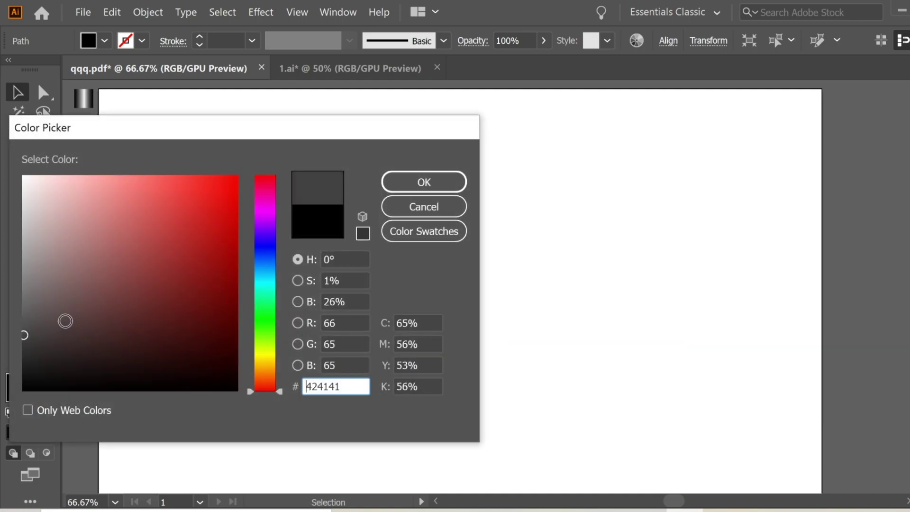
click(421, 180)
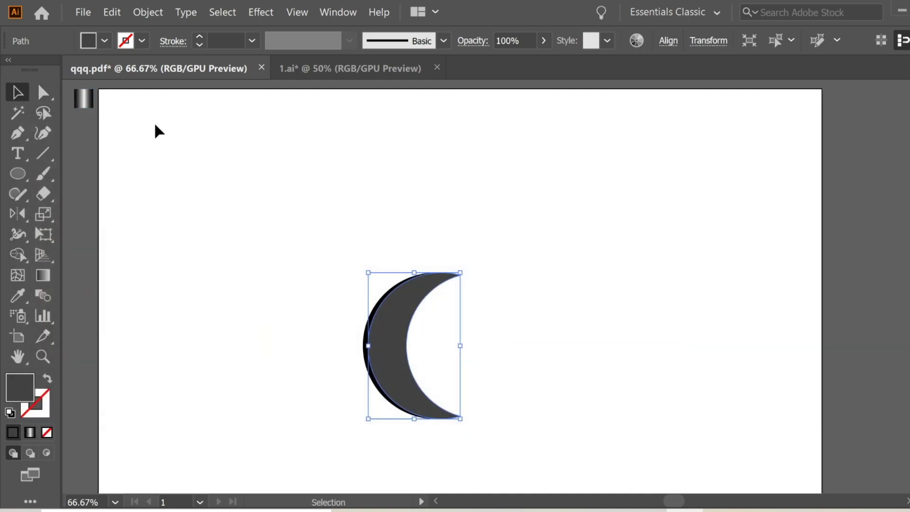
Select the crescent with the Eyedropper ready and pan to the gradient sample
click(178, 136)
drag(569, 451, 305, 256)
click(18, 295)
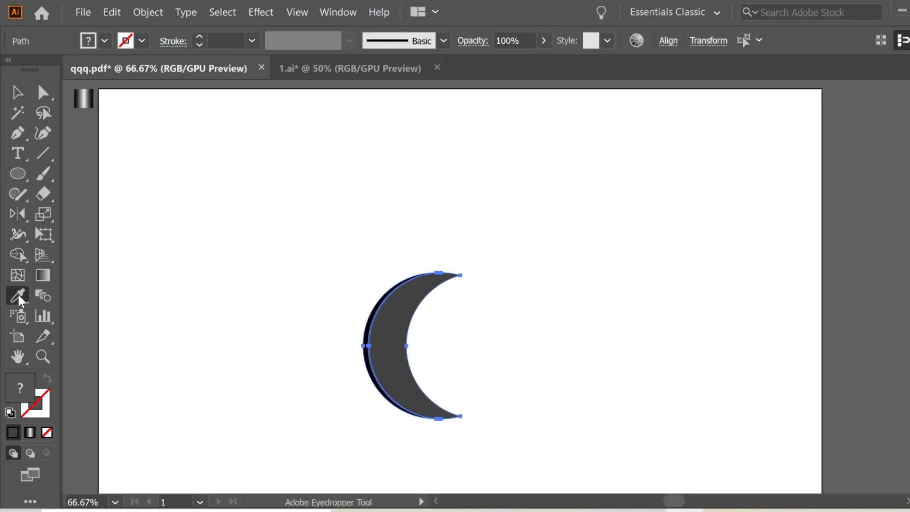
key(space)
drag(96, 149, 240, 207)
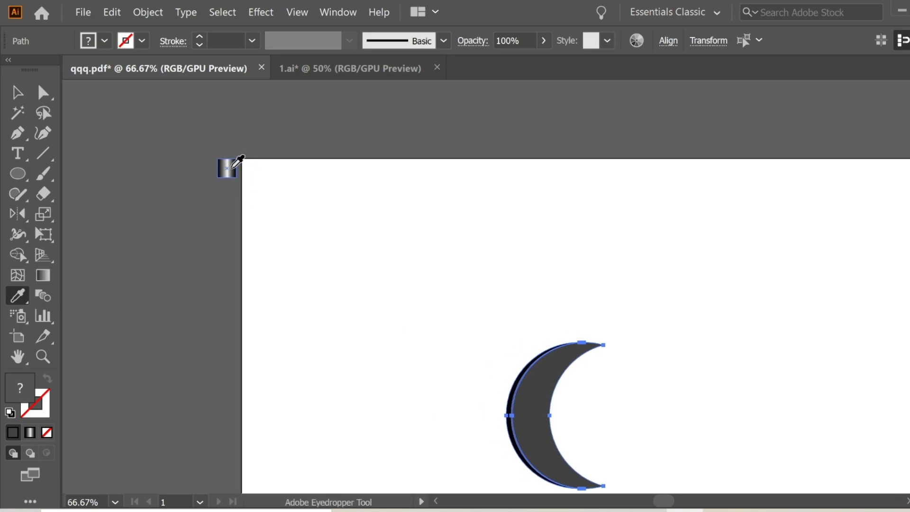
drag(211, 171, 216, 153)
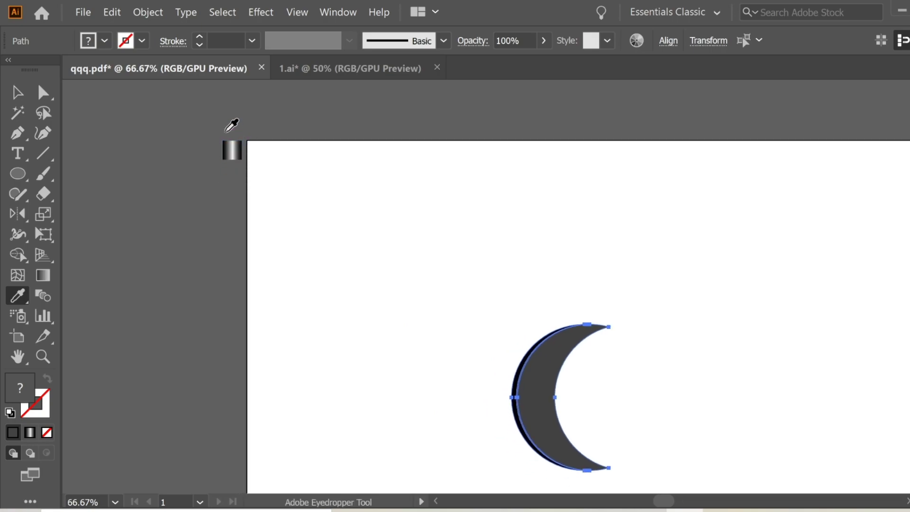
Sample the black-and-white gradient onto the crescent and recentre the view on it
click(242, 143)
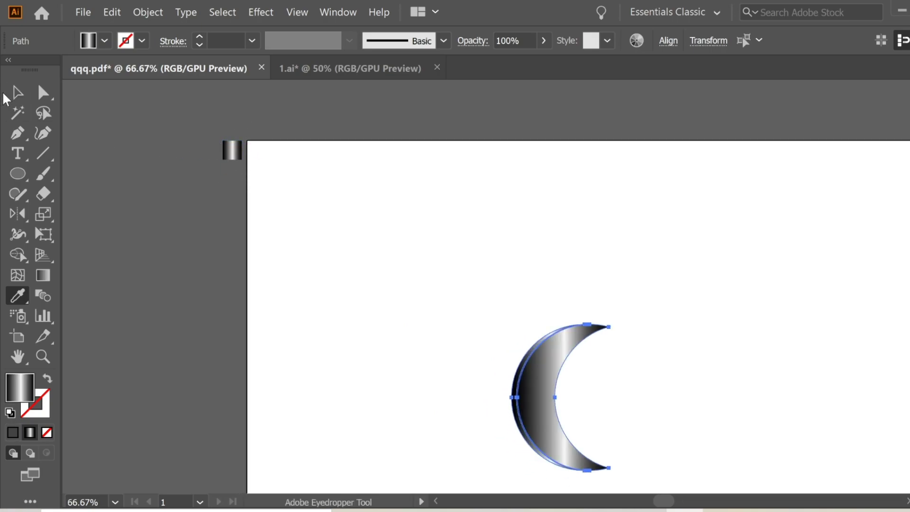
click(15, 94)
click(132, 158)
drag(209, 189, 117, 117)
drag(274, 207, 209, 167)
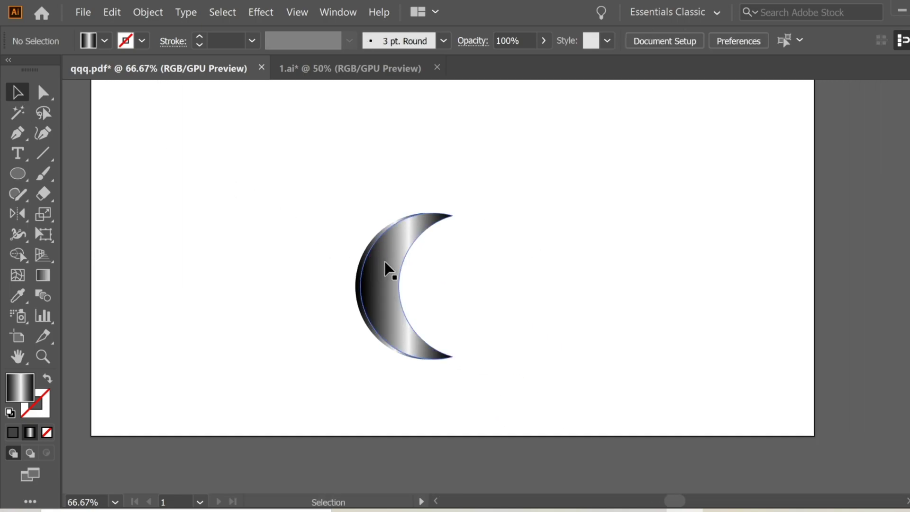
Drag the gradient upward from the crescent's bottom to run it vertically
click(360, 245)
click(43, 277)
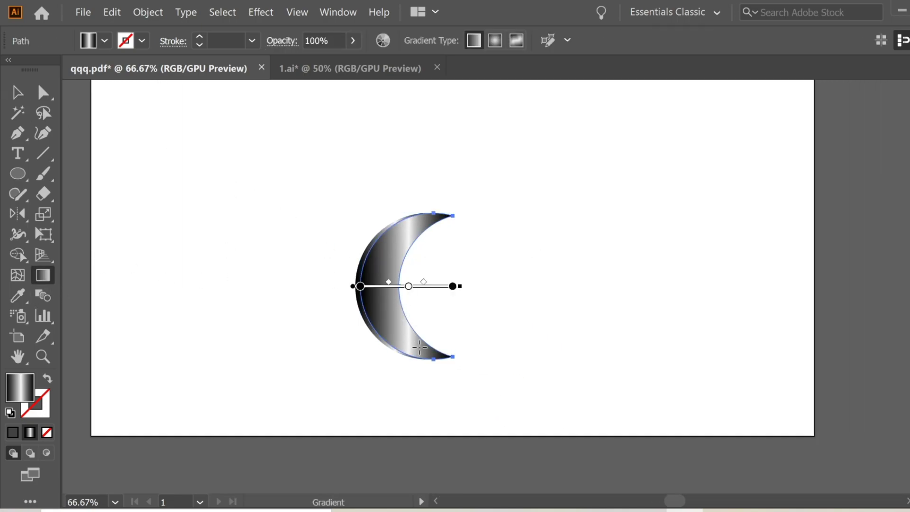
mouse_move(405, 364)
mouse_down()
mouse_move(407, 187)
mouse_move(412, 194)
mouse_up()
mouse_move(390, 422)
mouse_down()
mouse_move(386, 260)
mouse_move(398, 192)
mouse_up()
click(17, 92)
click(313, 256)
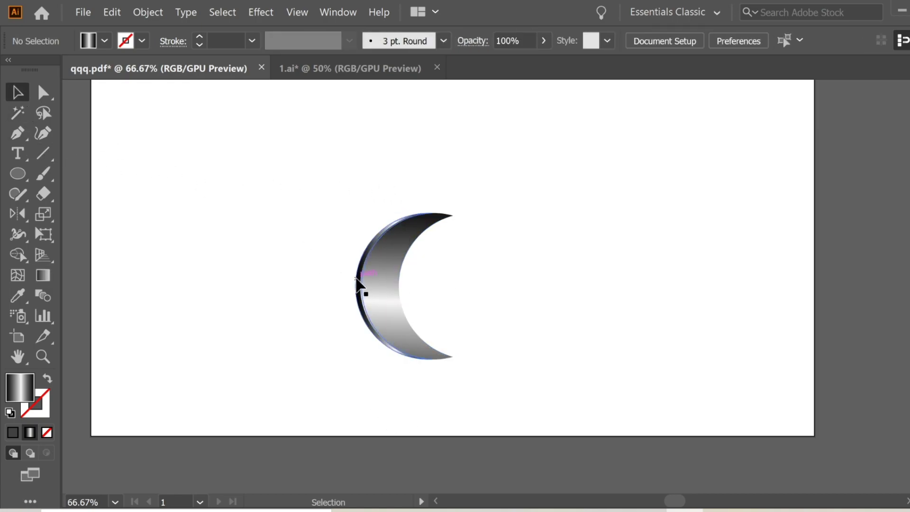
Redraw the gradient straight up the crescent, dark at top, then check it at 66.67% zoom
click(357, 284)
click(43, 276)
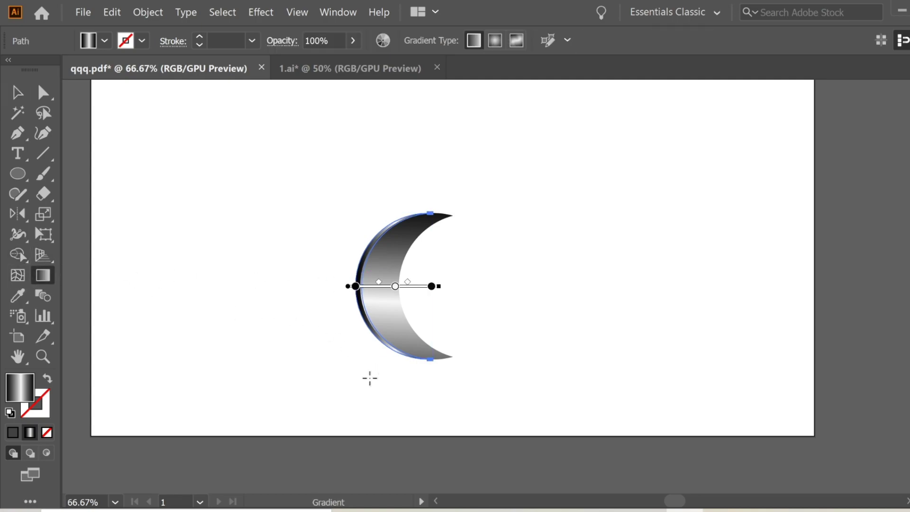
drag(367, 378, 363, 182)
click(17, 93)
click(286, 166)
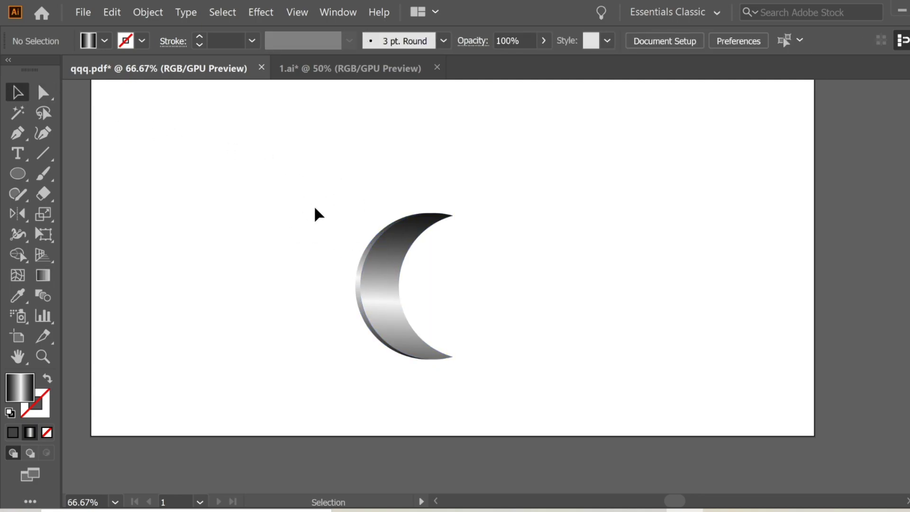
key(ctrl+minus)
key(ctrl+minus)
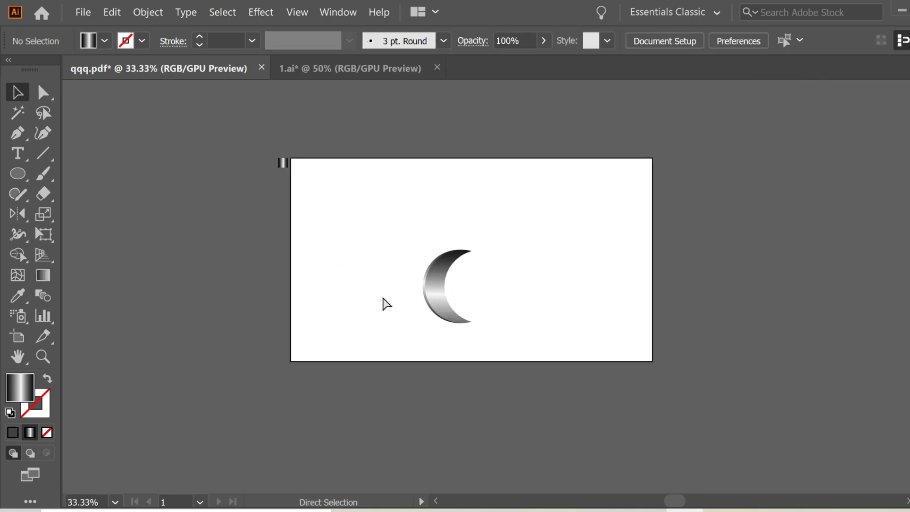
key(ctrl+plus)
key(ctrl+plus)
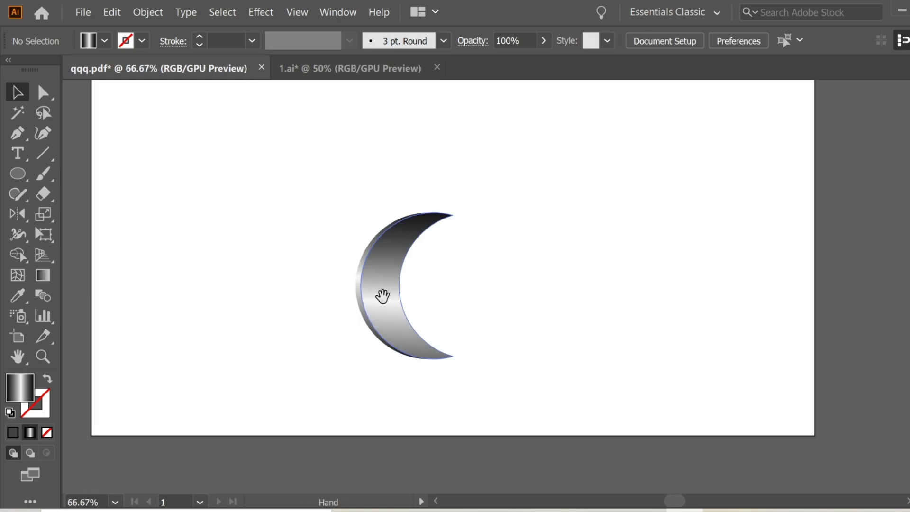
Duplicate the crescent, rotate the copy to about 305°, and set it over the original nudged down
drag(383, 296, 385, 318)
drag(531, 403, 303, 209)
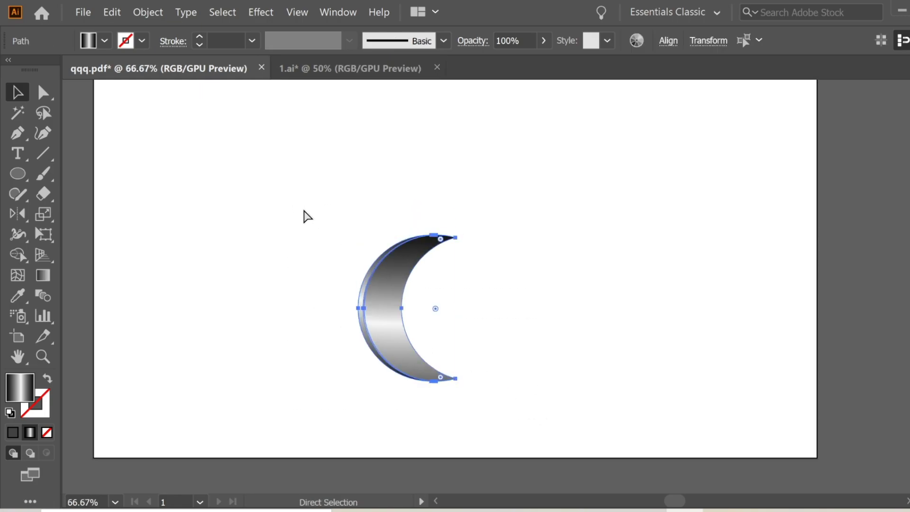
key(v)
drag(384, 293, 498, 146)
drag(588, 86, 634, 167)
drag(484, 166, 366, 236)
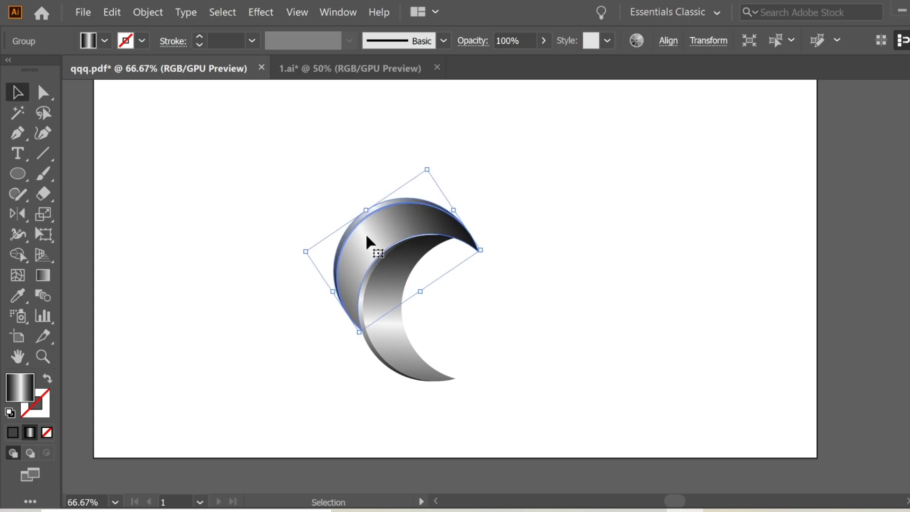
key(Down)
key(Down)
click(531, 265)
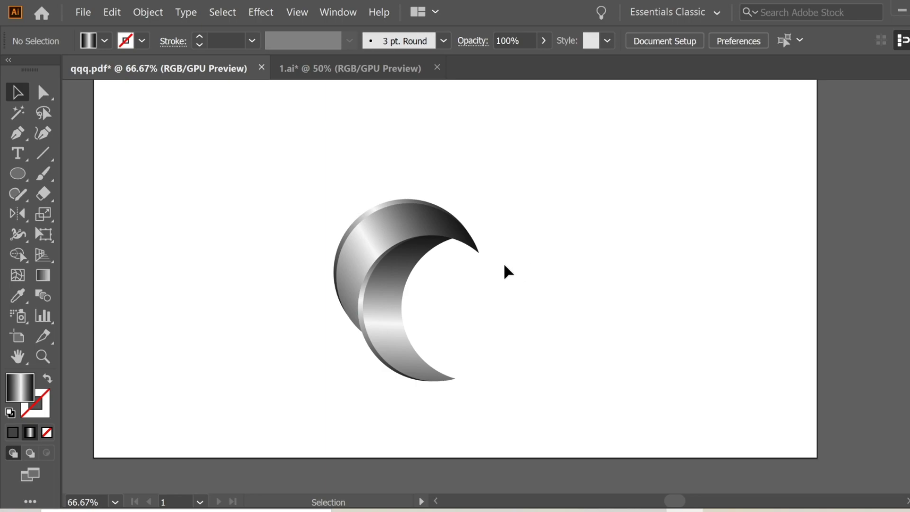
drag(329, 186, 343, 256)
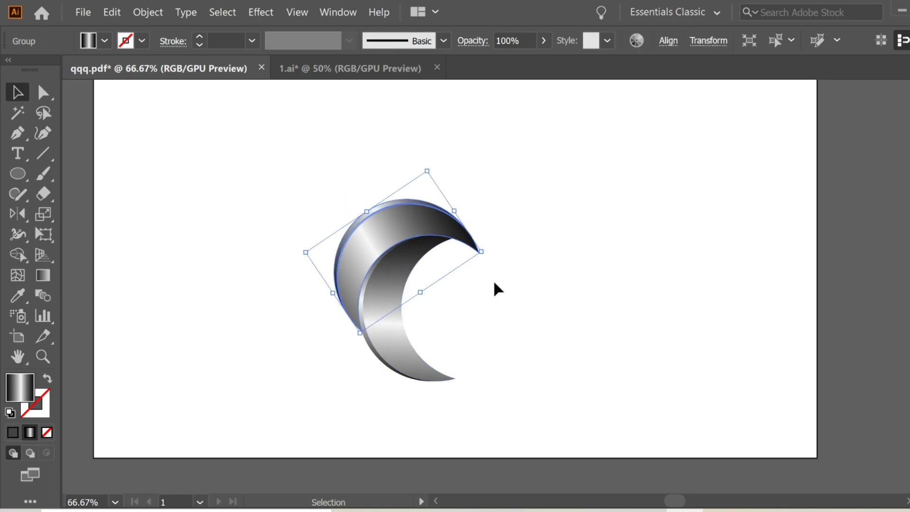
click(506, 290)
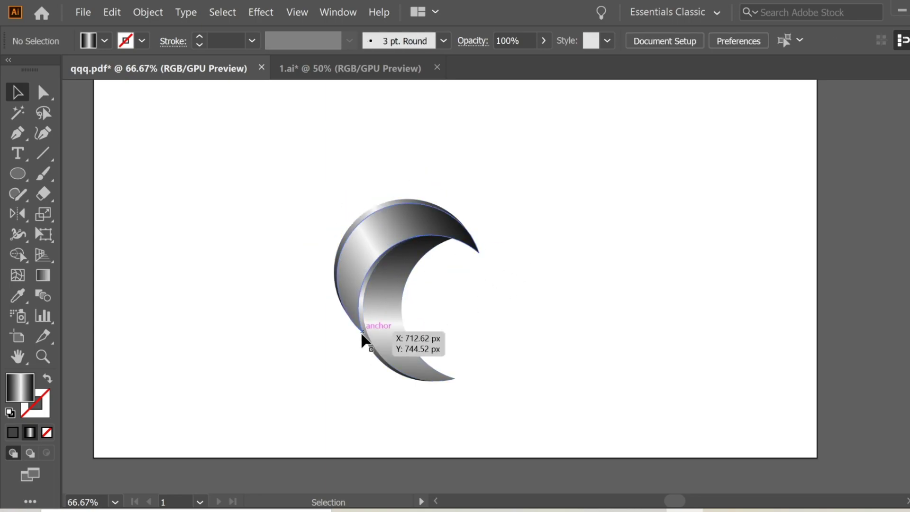
Copy the back crescent, rotate the copy, and move it onto the swirl
drag(433, 266, 418, 285)
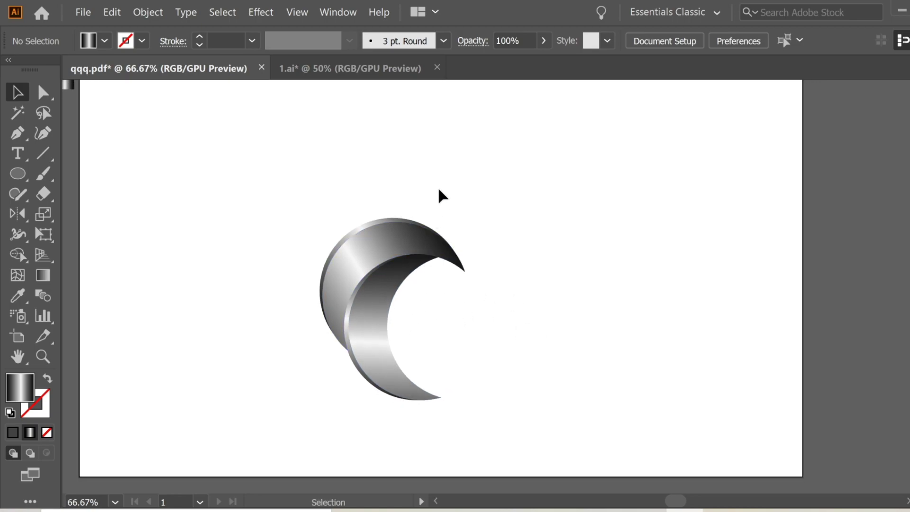
click(361, 240)
drag(364, 247, 628, 158)
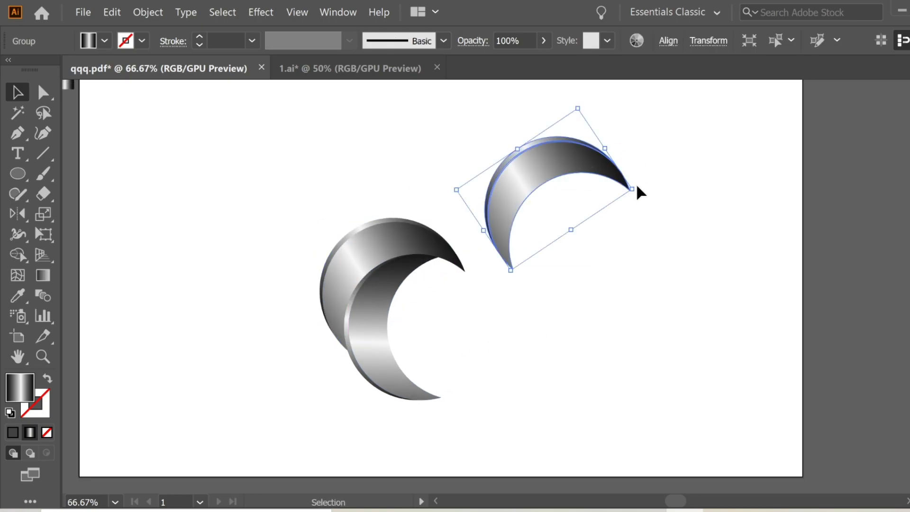
drag(640, 192, 611, 253)
drag(562, 180, 689, 268)
click(498, 188)
Rotate another crescent copy and fit it into the swirl
click(398, 193)
drag(599, 212, 485, 232)
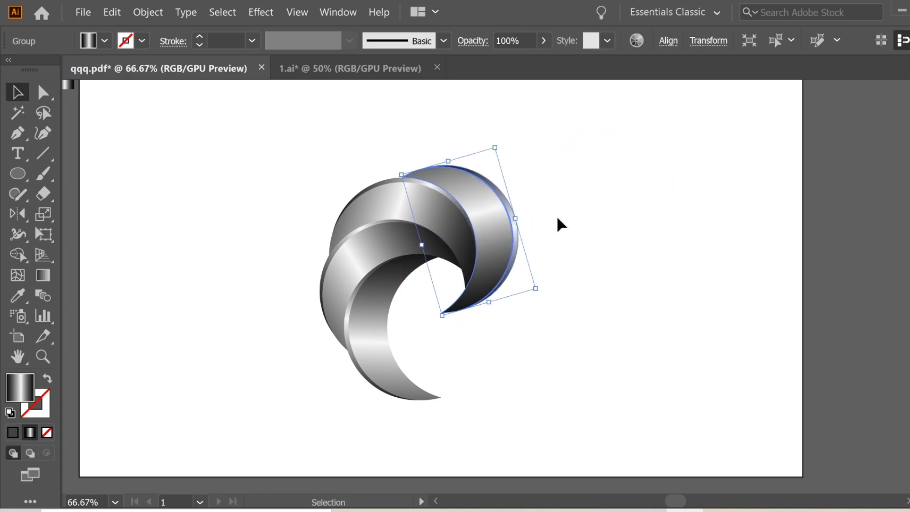
click(559, 224)
click(504, 203)
click(566, 220)
Rotate the right-hand crescent and fine-tune its angle and position to close the swirl
drag(572, 224, 623, 229)
drag(637, 174, 707, 229)
drag(636, 267, 516, 303)
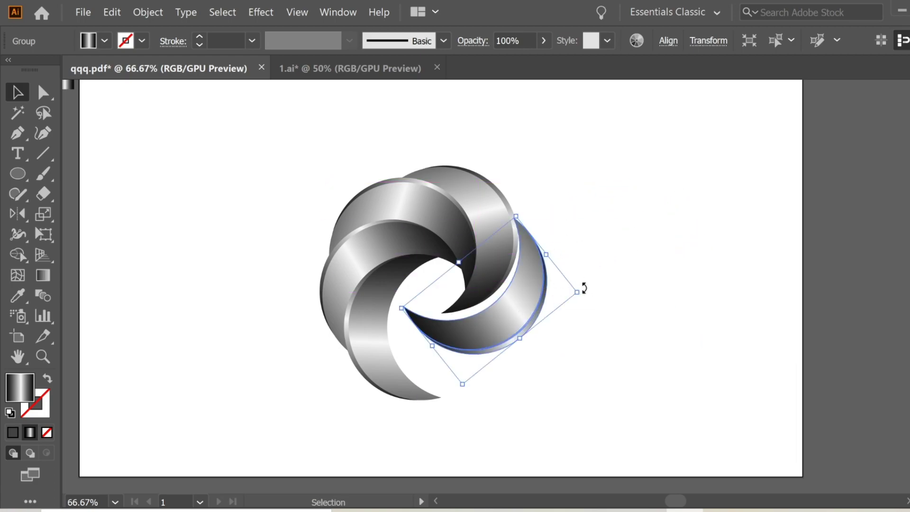
mouse_move(584, 288)
mouse_down()
mouse_move(566, 305)
mouse_move(520, 309)
mouse_move(555, 309)
mouse_move(577, 277)
mouse_up()
key(Left)
key(Left)
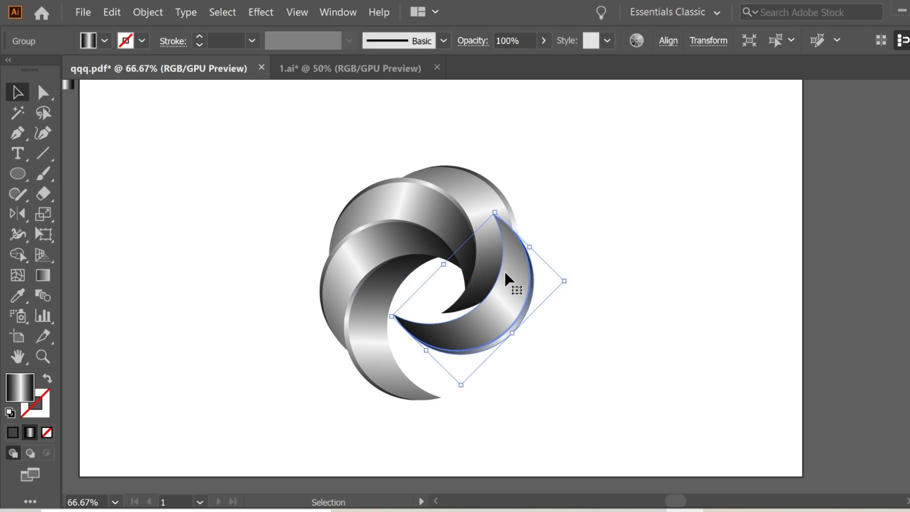
drag(508, 269, 524, 264)
click(616, 287)
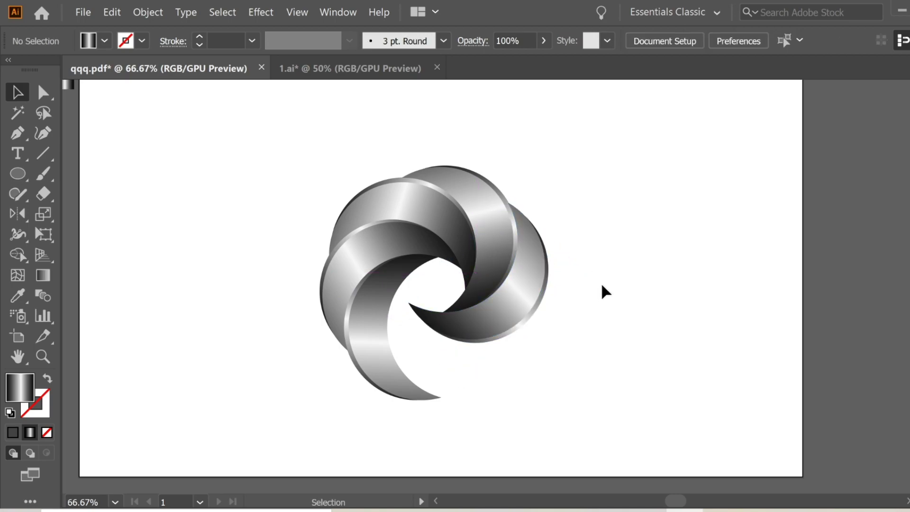
Draw a rectangle covering the whole artboard
scroll(477, 187, up, 1)
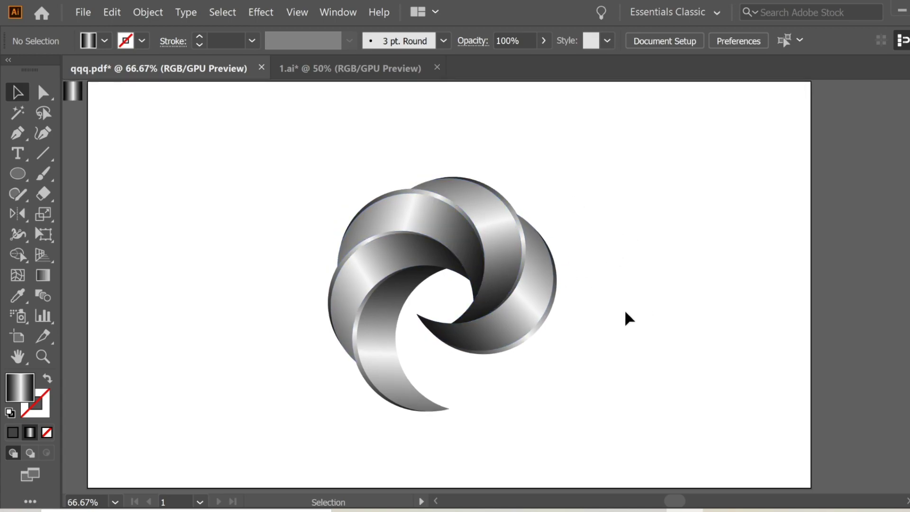
scroll(436, 223, up, 1)
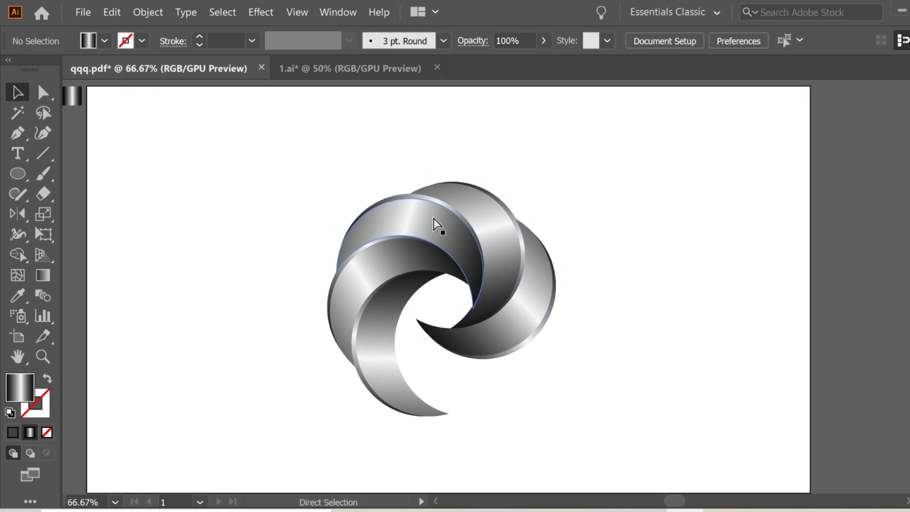
scroll(436, 224, down, 1)
drag(18, 174, 90, 173)
drag(187, 137, 730, 441)
Give the rectangle a radial gradient from white at the centre to Grayscale K 65% edges
click(42, 277)
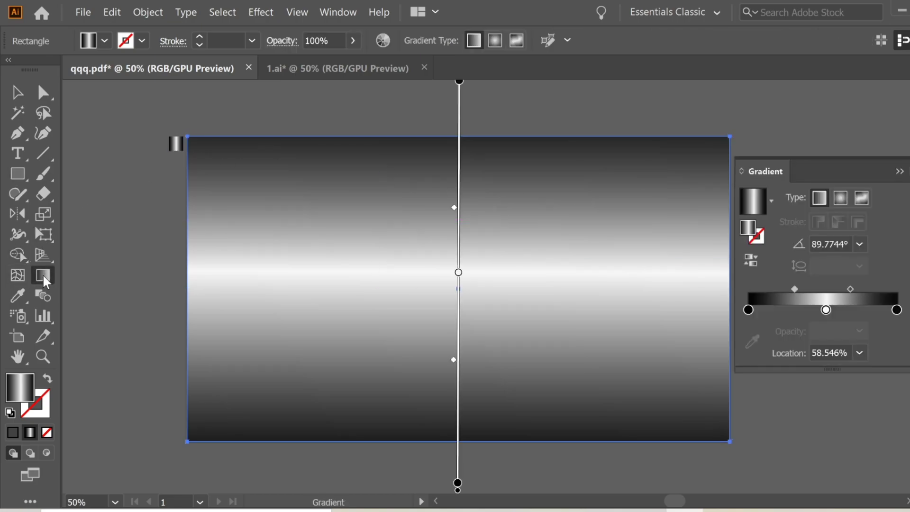
click(840, 198)
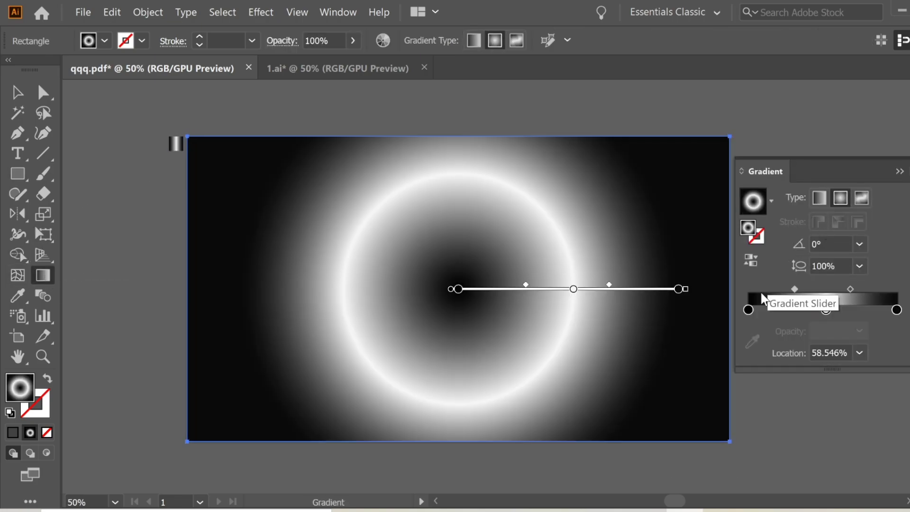
drag(749, 310, 750, 341)
drag(828, 309, 744, 309)
drag(809, 291, 818, 289)
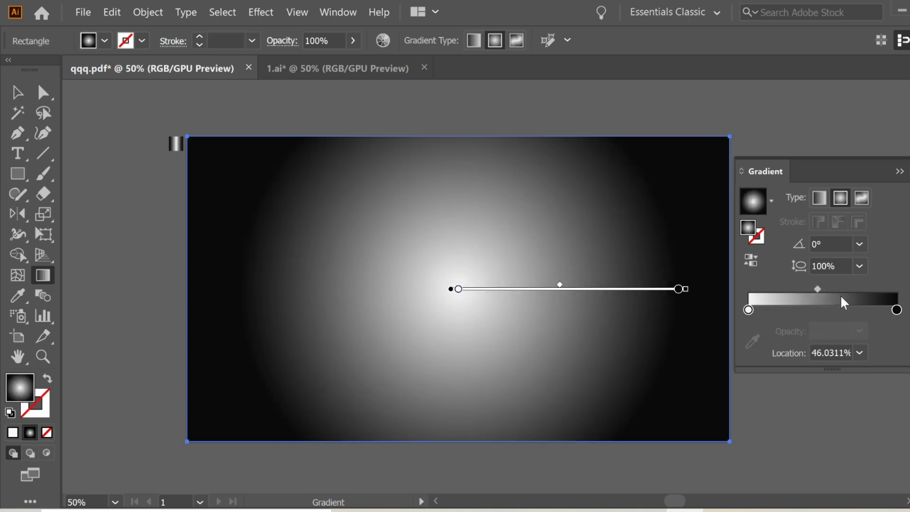
double_click(897, 309)
click(896, 328)
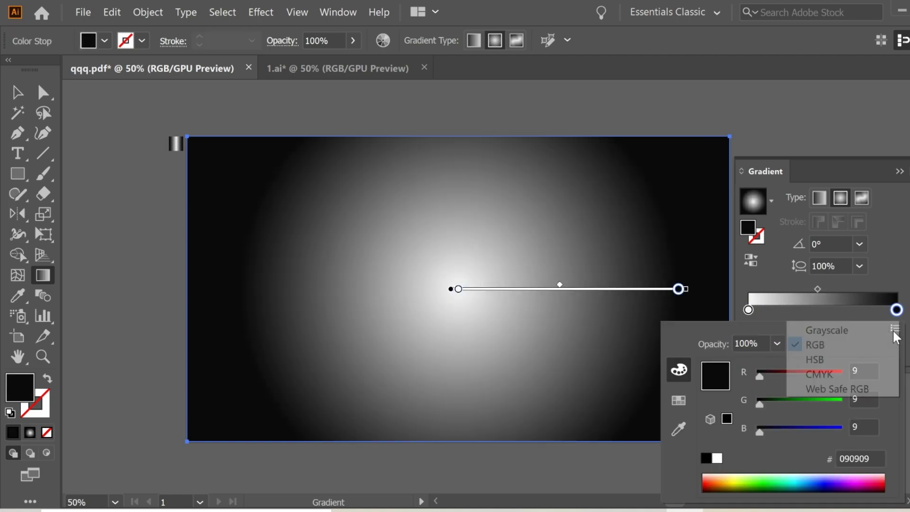
click(834, 328)
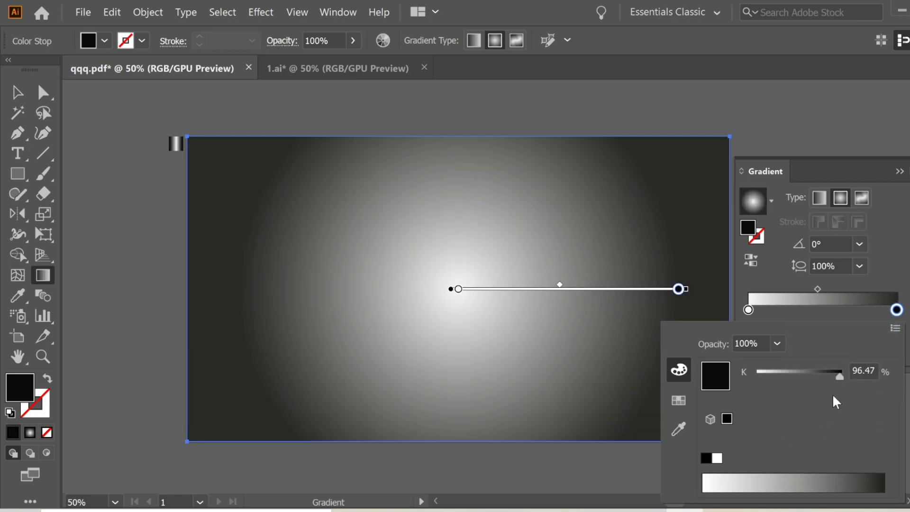
drag(839, 376, 819, 380)
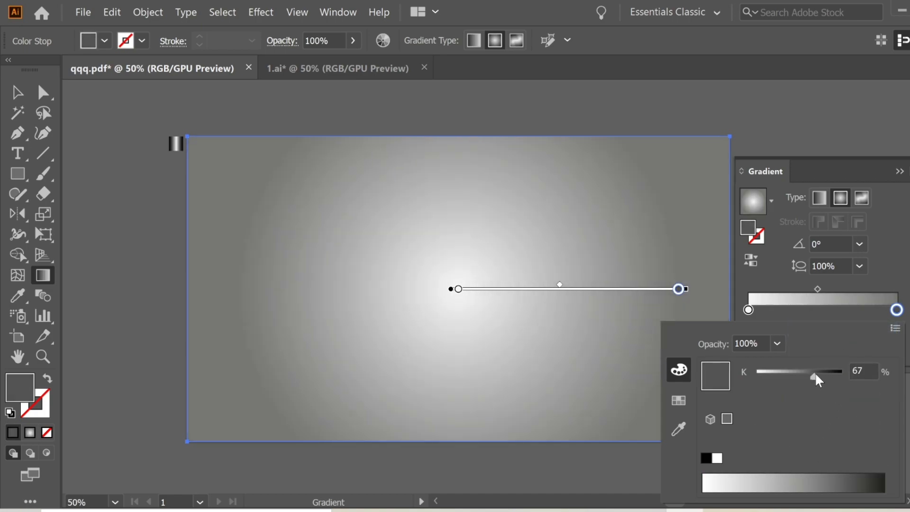
Send the gradient rectangle to the back behind the swirl
click(7, 98)
click(142, 152)
right_click(241, 179)
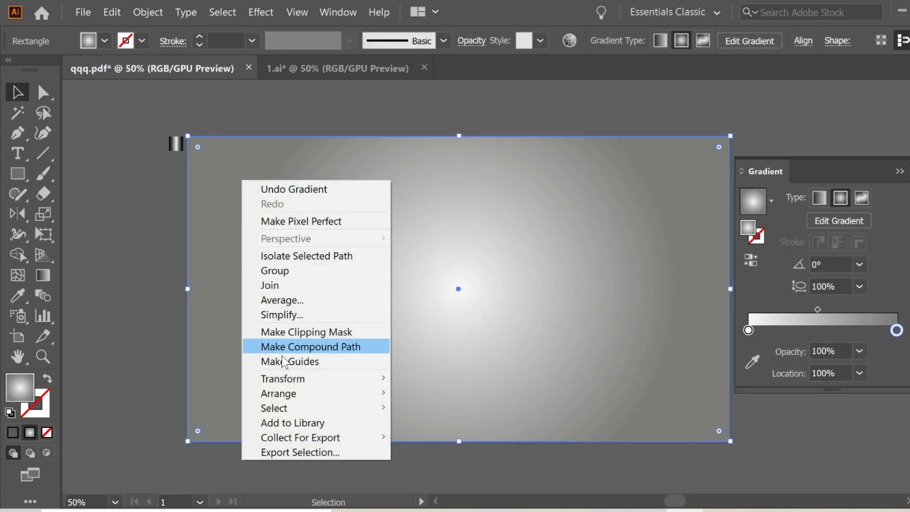
mouse_move(300, 393)
click(443, 439)
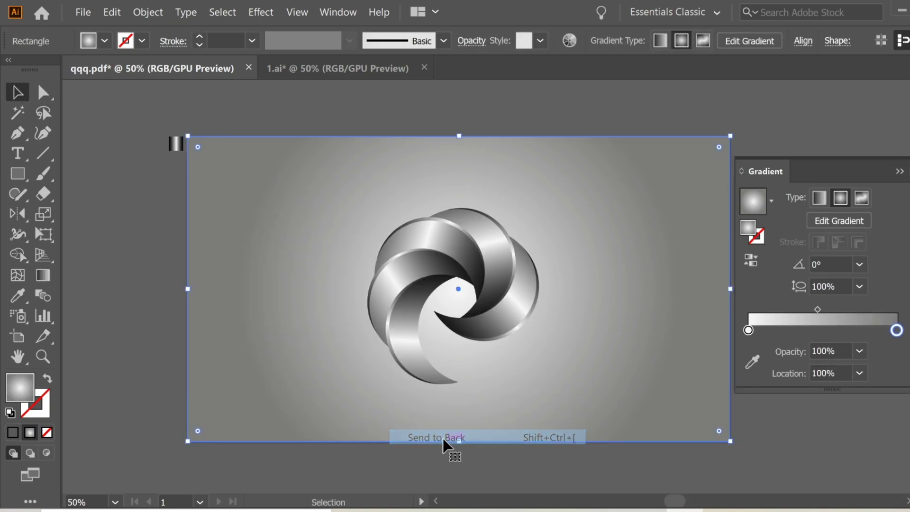
click(351, 118)
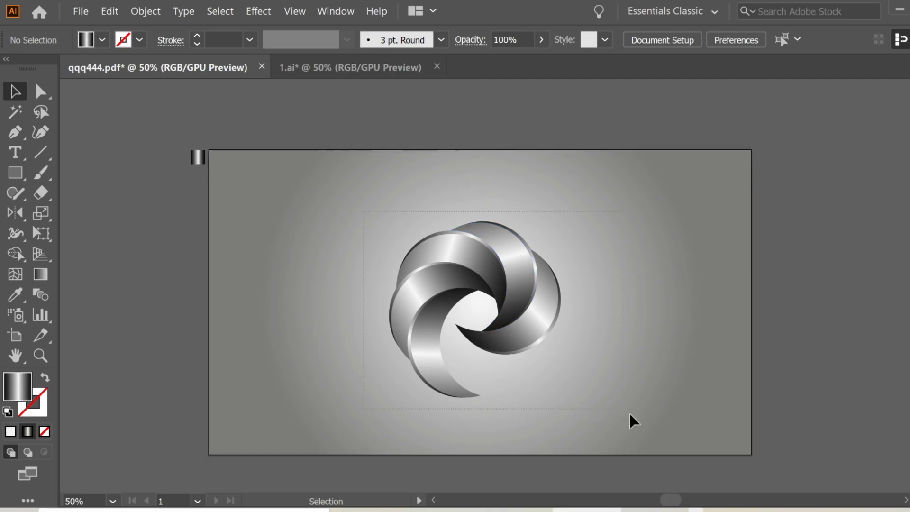
Rotate the swirl logo slightly
click(538, 333)
drag(568, 214, 371, 142)
click(364, 124)
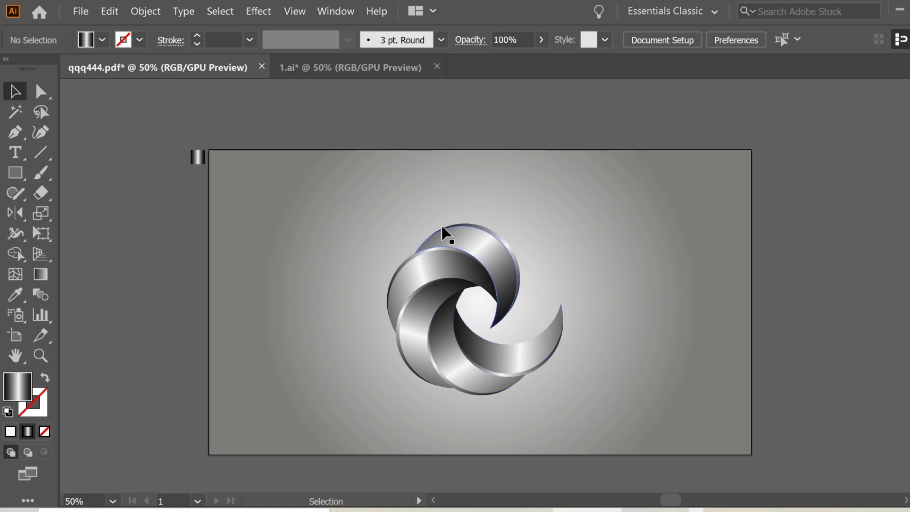
Mirror the swirl across a horizontal axis and drag the mirrored copy straight below the logo
drag(386, 230, 582, 387)
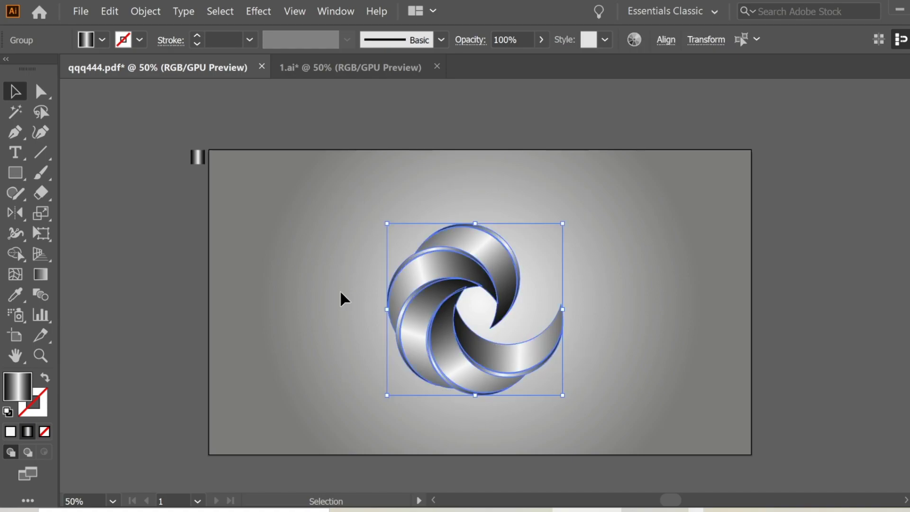
key(ctrl)
key(ctrl)
double_click(17, 215)
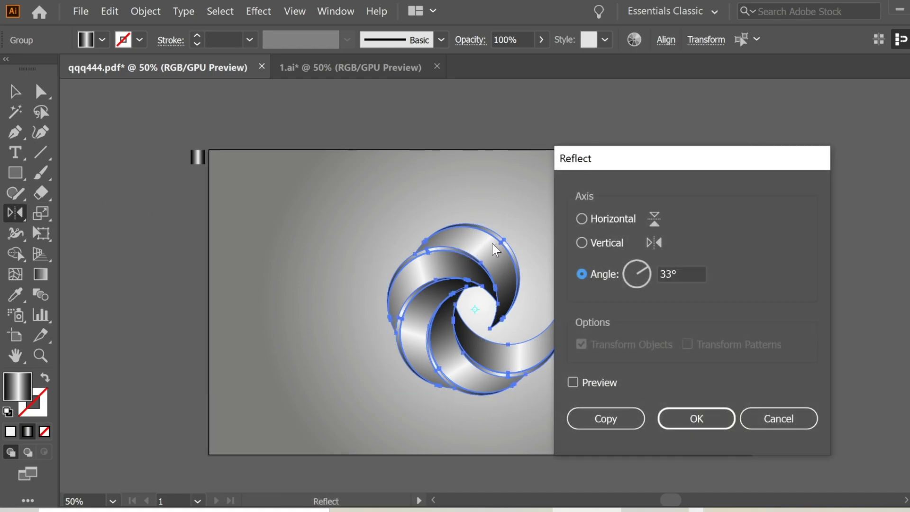
click(582, 219)
click(697, 419)
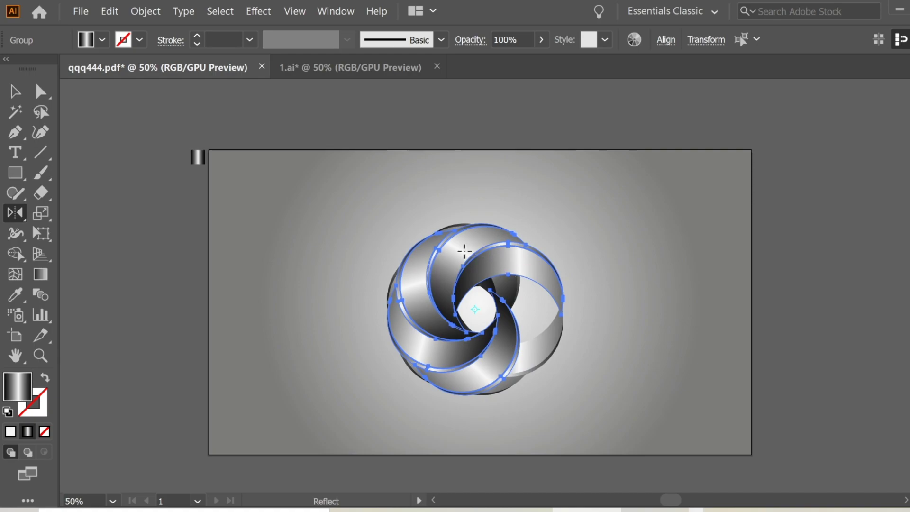
click(13, 93)
drag(485, 249, 486, 420)
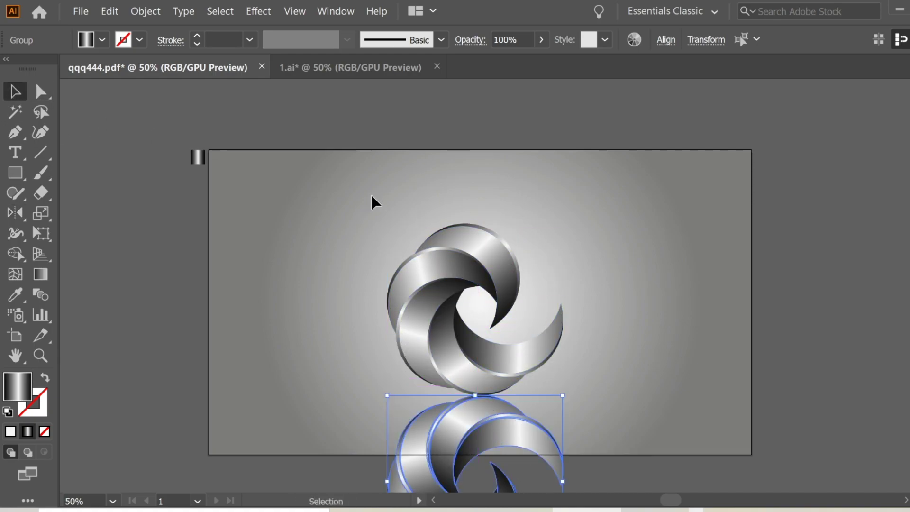
Apply a Gaussian Blur of about 5.3 px radius to the mirrored swirl
click(246, 17)
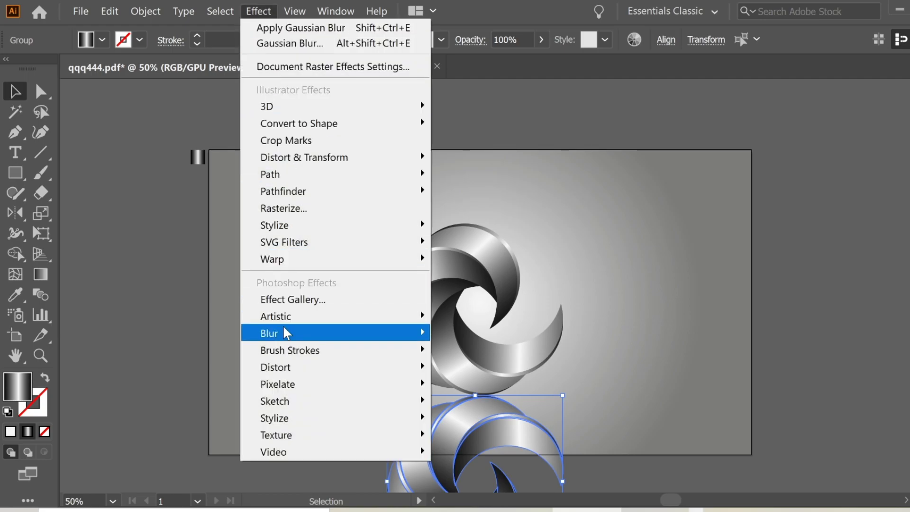
mouse_move(282, 325)
click(491, 334)
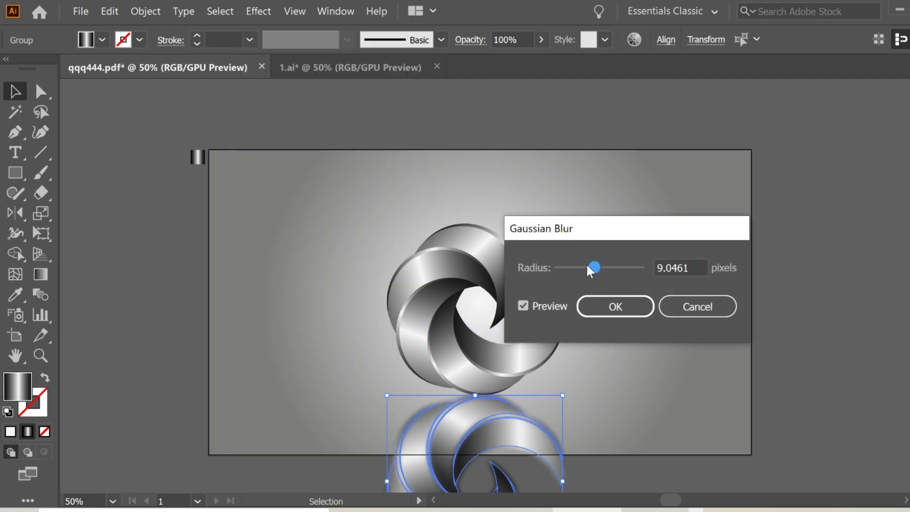
drag(587, 264, 583, 271)
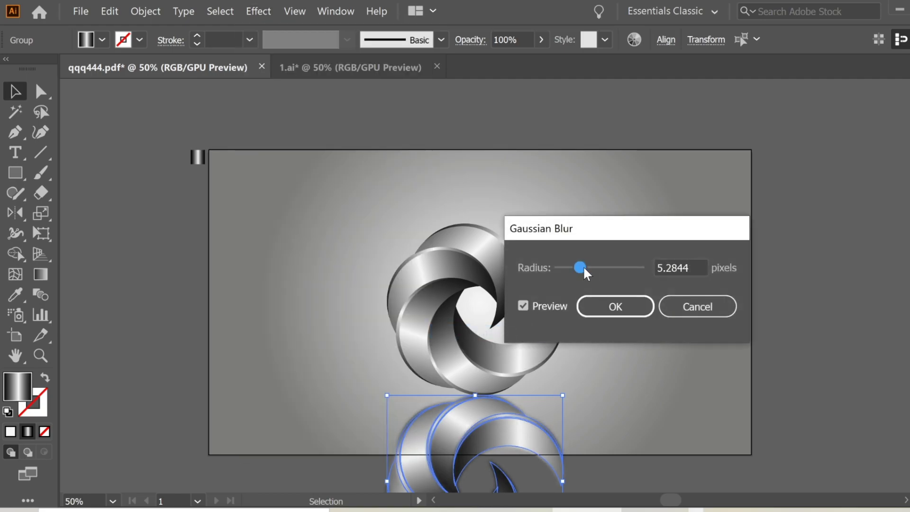
click(628, 311)
click(806, 210)
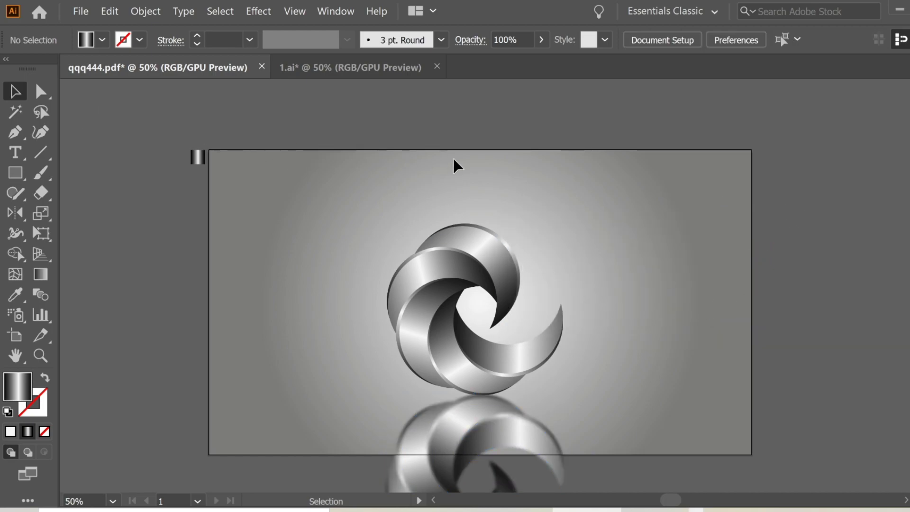
drag(453, 156, 460, 199)
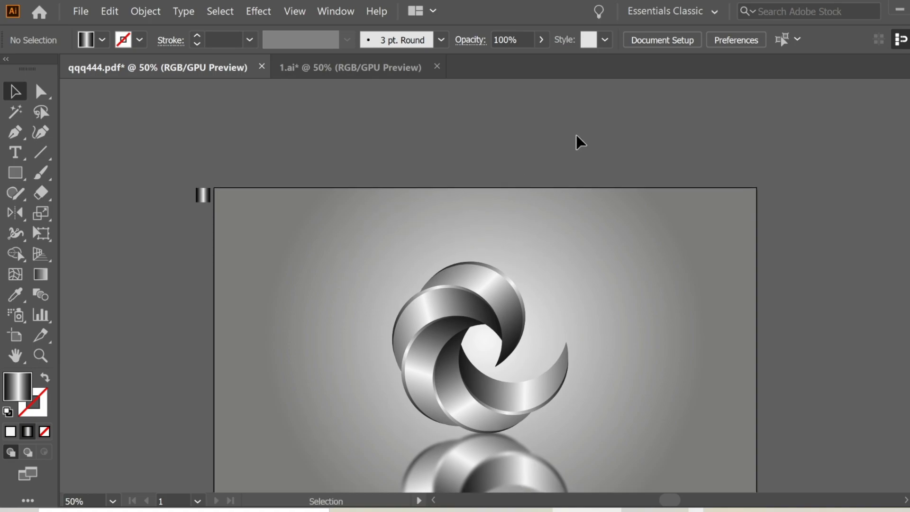